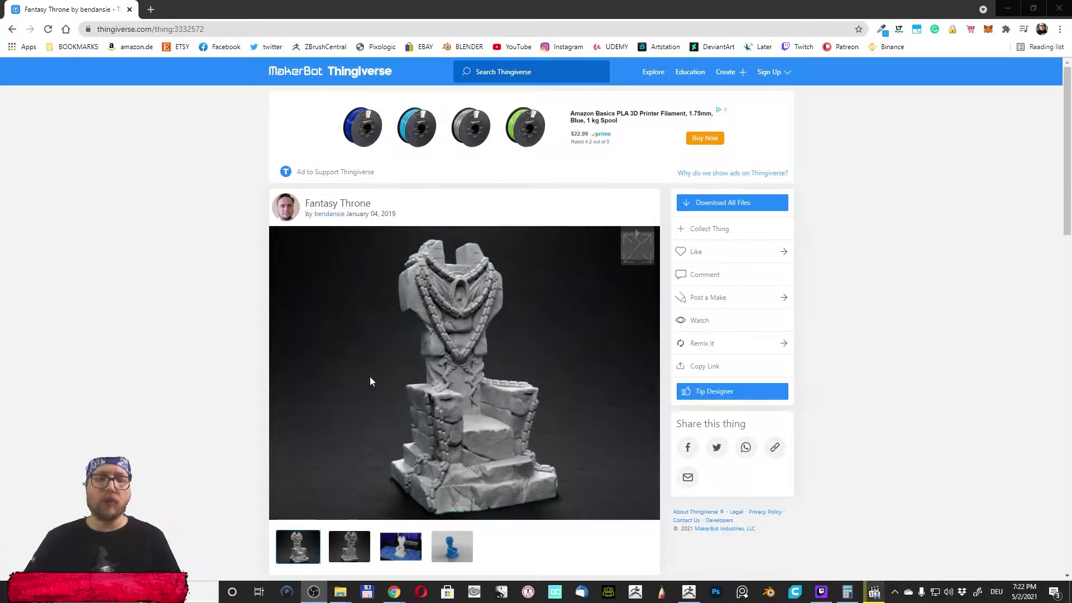
Scroll to the License card and follow the Creative Commons - Public Domain Dedication link.
scroll(370, 376, "down", 7)
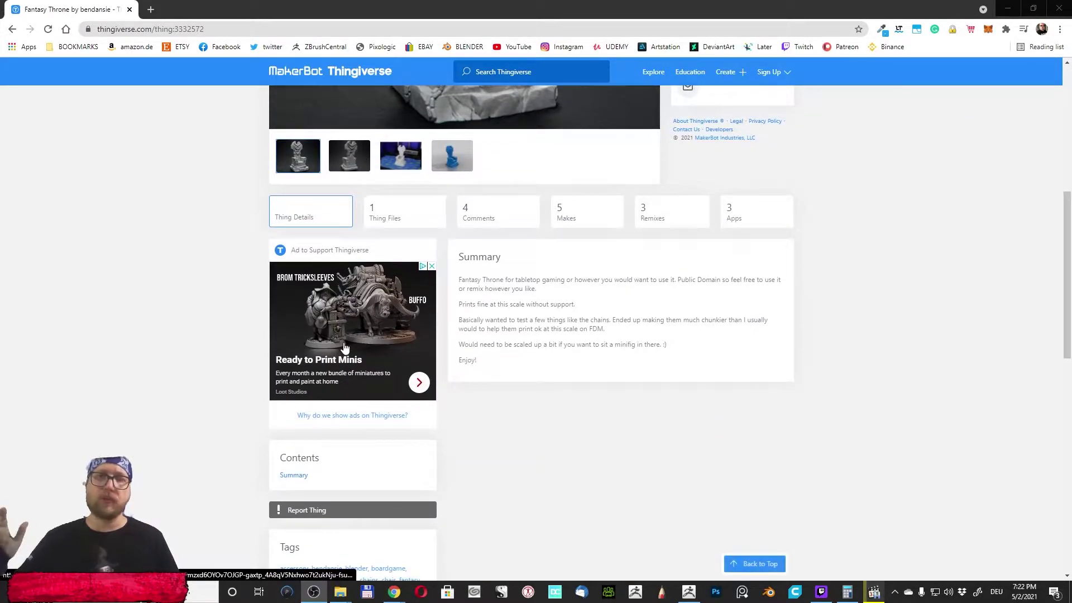
scroll(436, 280, "down", 6)
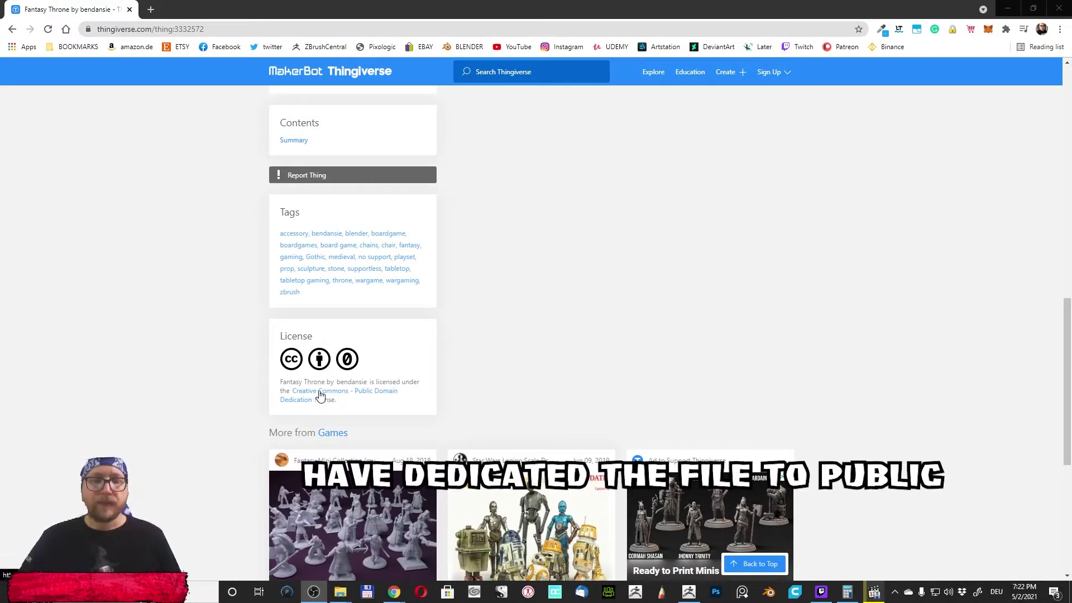
left_click(384, 396)
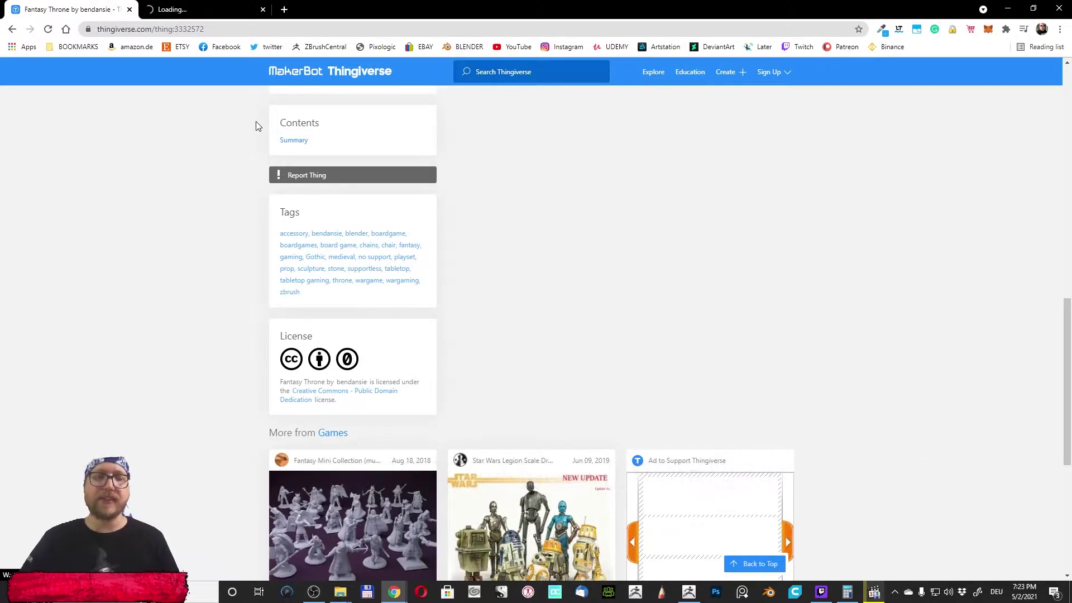
Switch to the creativecommons.org tab and scroll to the CC0 1.0 No Copyright section.
left_click(222, 18)
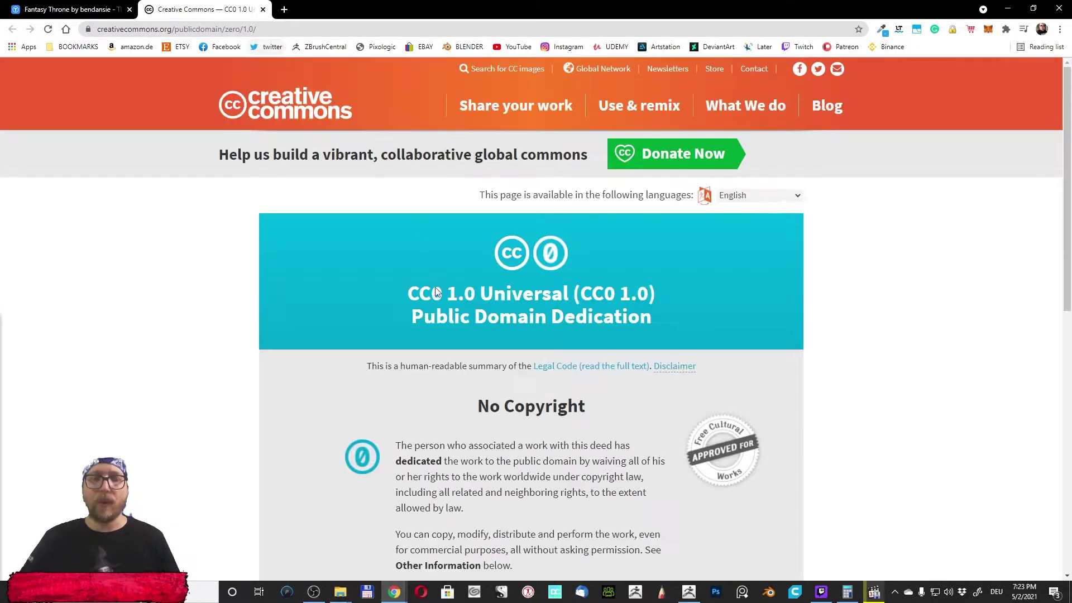
scroll(417, 407, "down", 2)
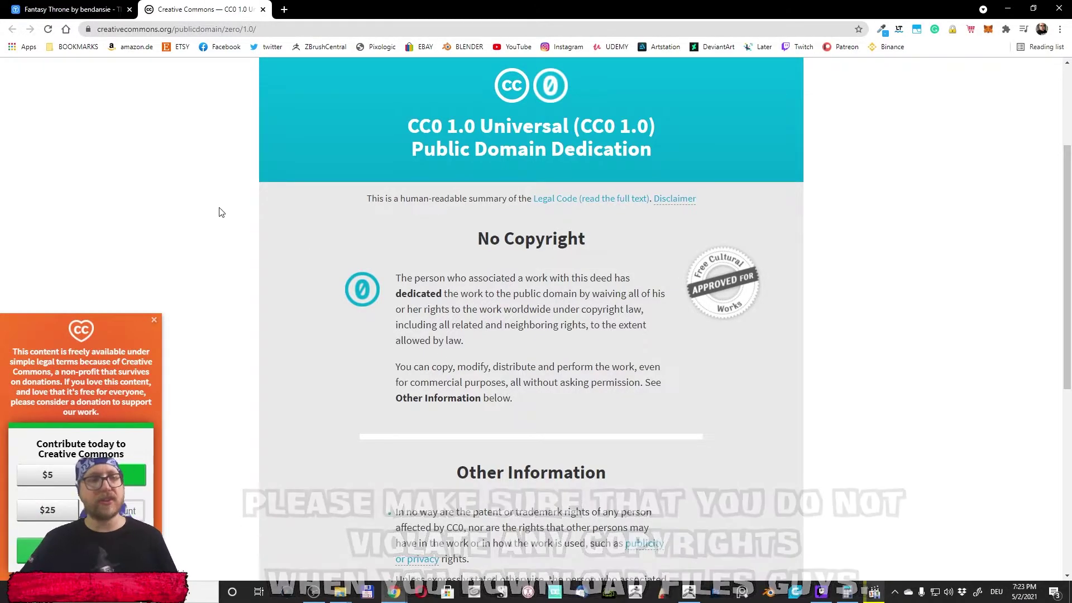
Return to the top of the Fantasy Throne page and bring the THINKY DOWNLOADS folder window forward.
left_click(93, 14)
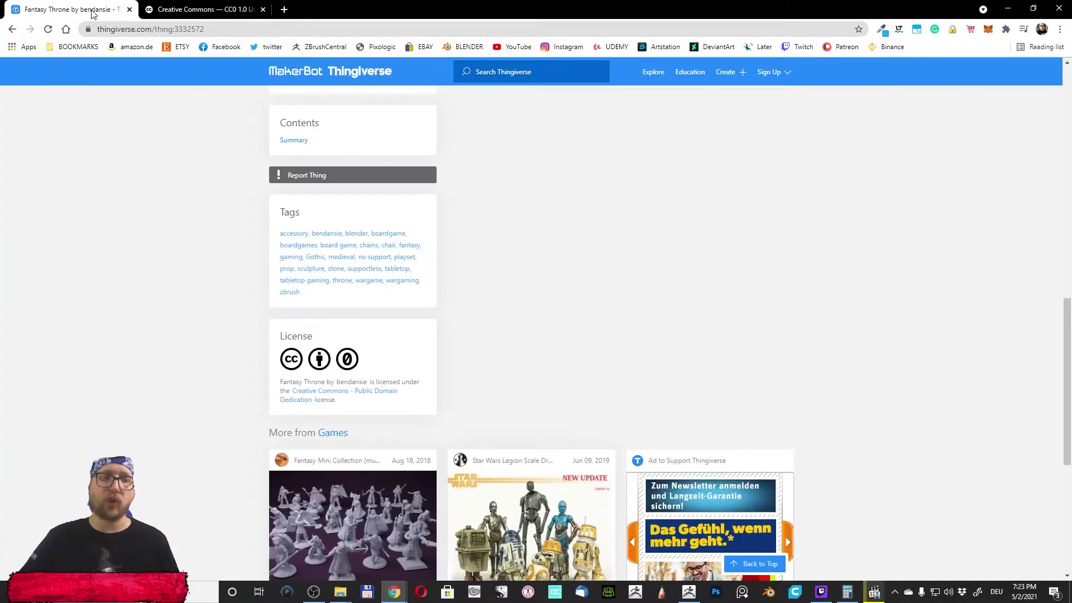
scroll(606, 295, "up", 10)
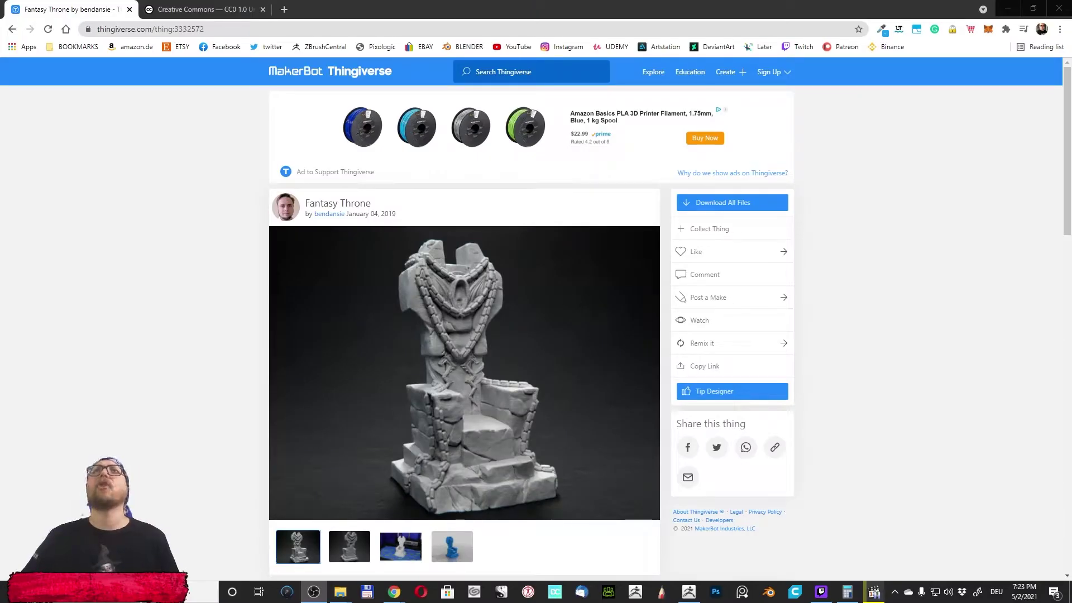
left_click_drag(698, 0, 503, 39)
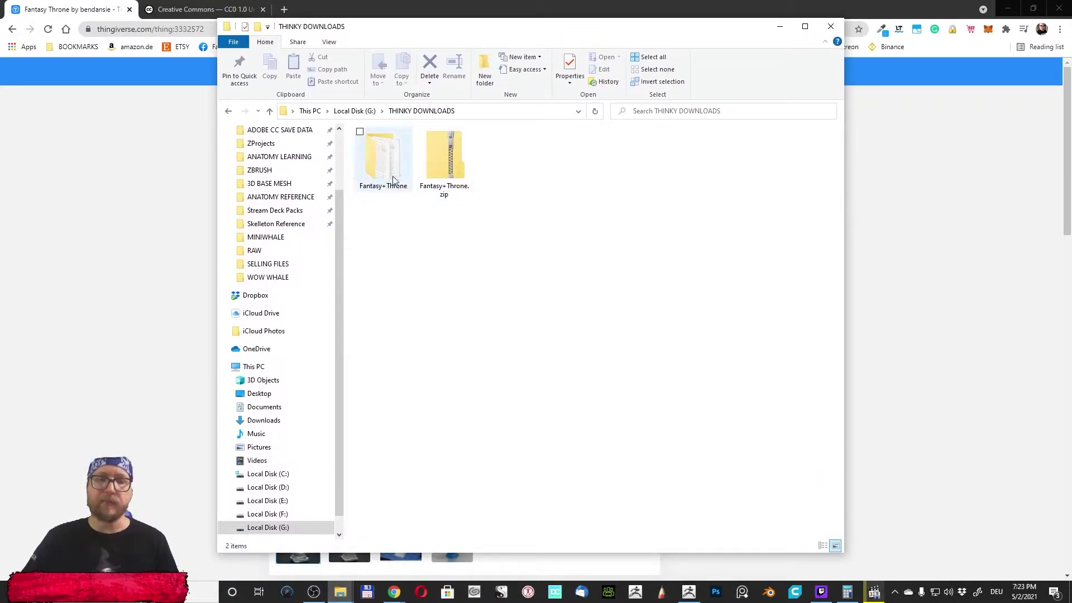
Extract Fantasy+Throne.zip into THINKY DOWNLOADS with 7-Zip's Extract Here.
left_click(402, 159)
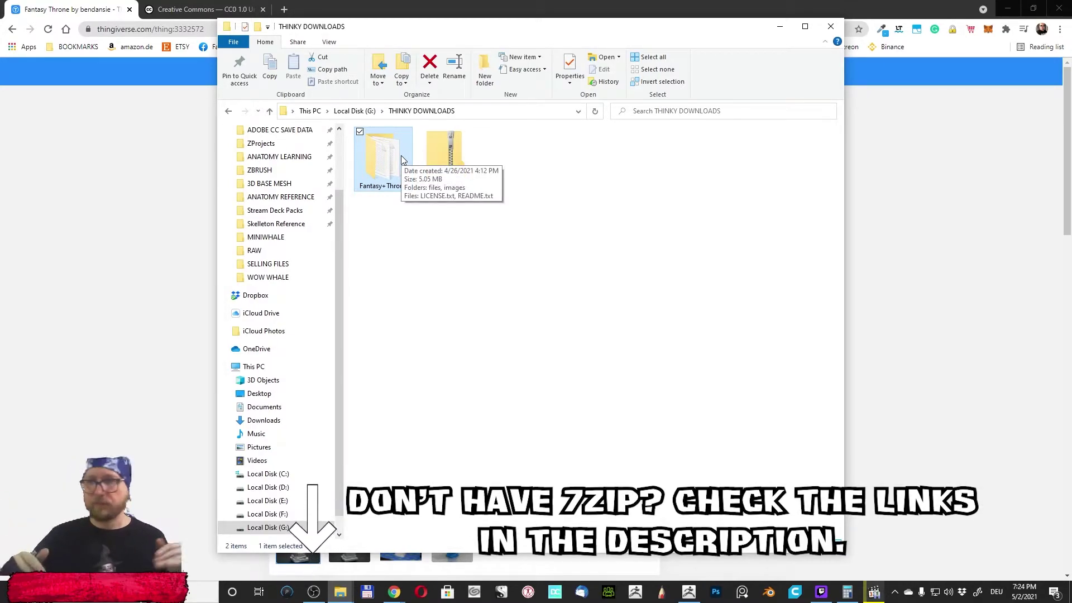
right_click(442, 159)
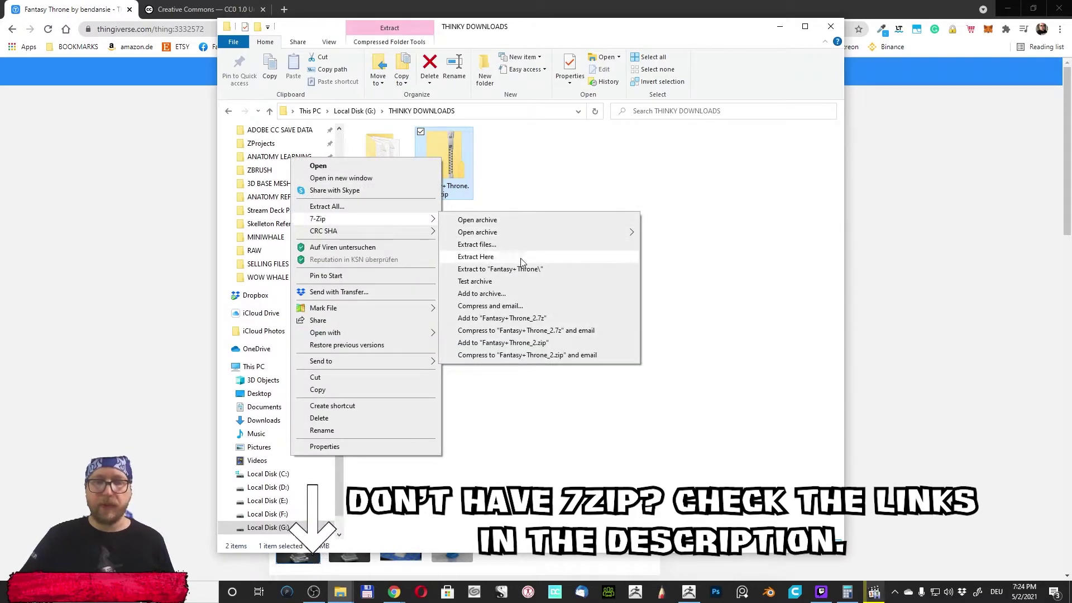
left_click(660, 168)
left_click(660, 168)
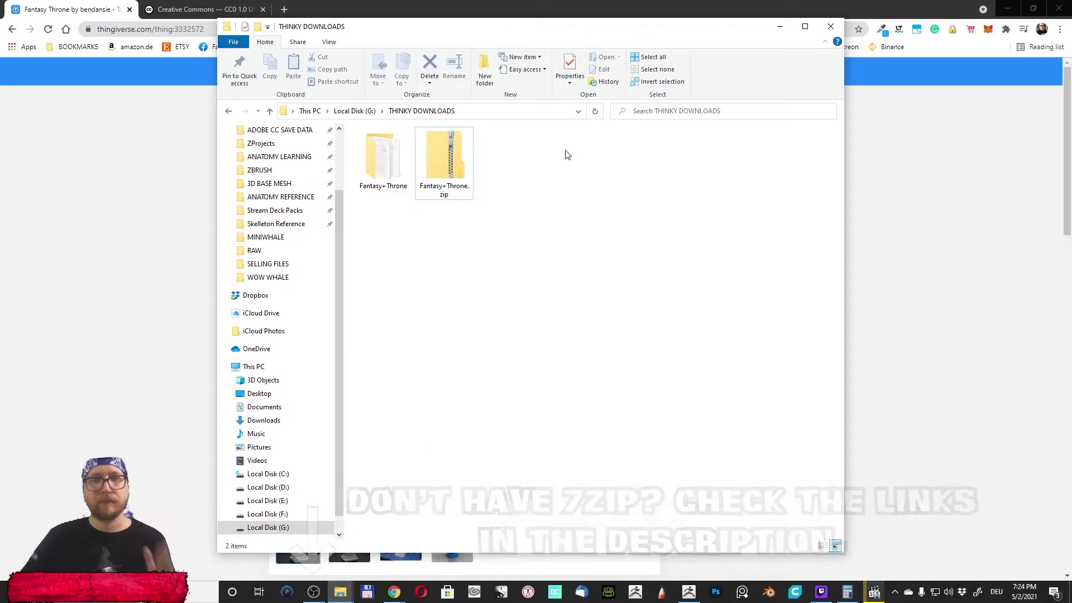
Select the 4.64 MB FantasyThrone.stl in Fantasy+Throne\files, then return to ZBrush.
double_click(385, 162)
double_click(385, 162)
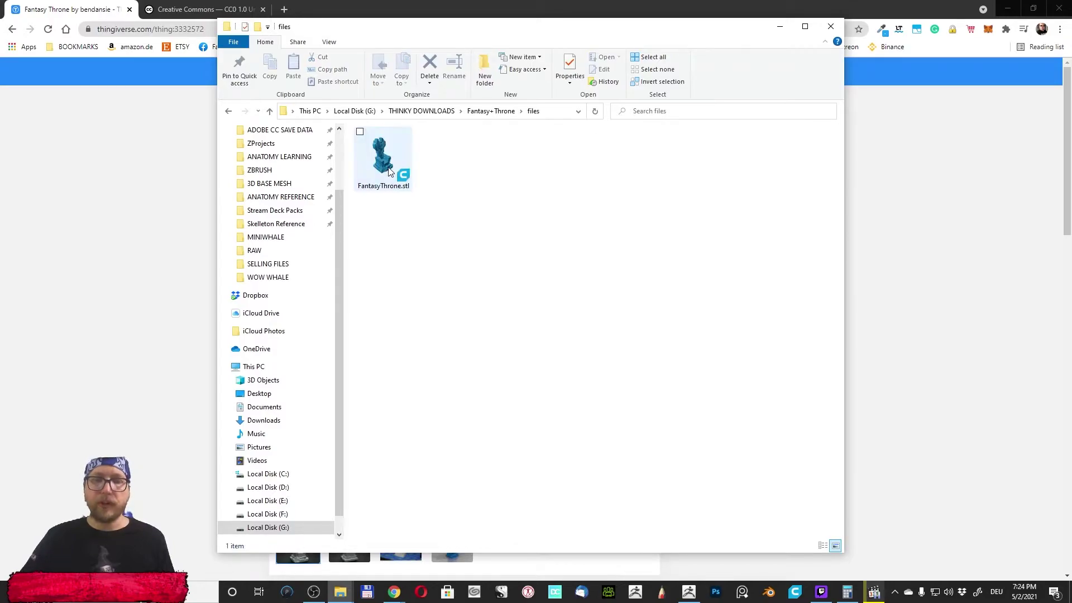
left_click(390, 154)
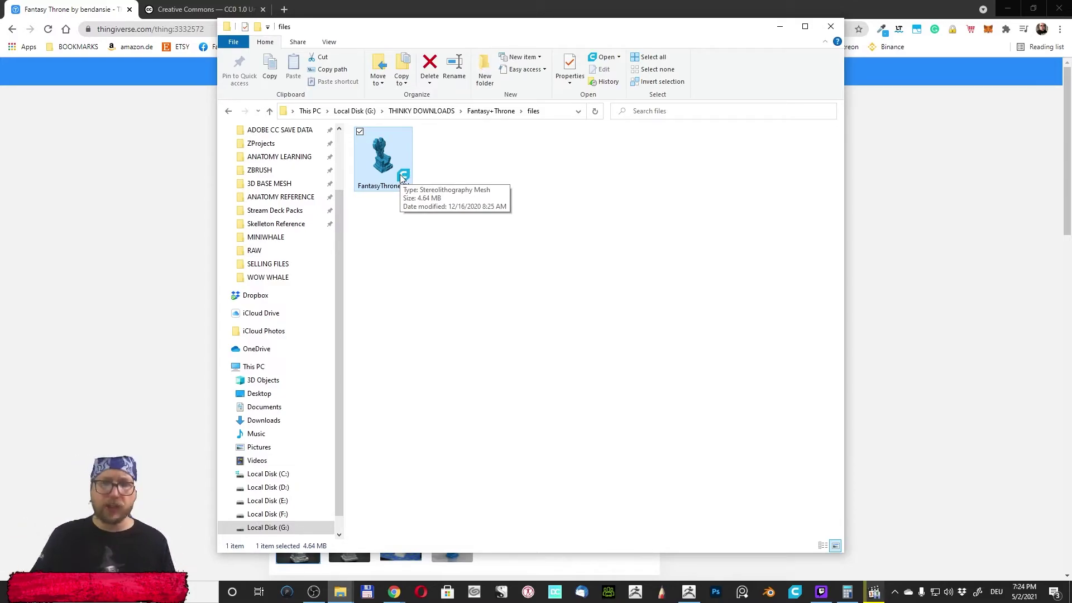
left_click(688, 592)
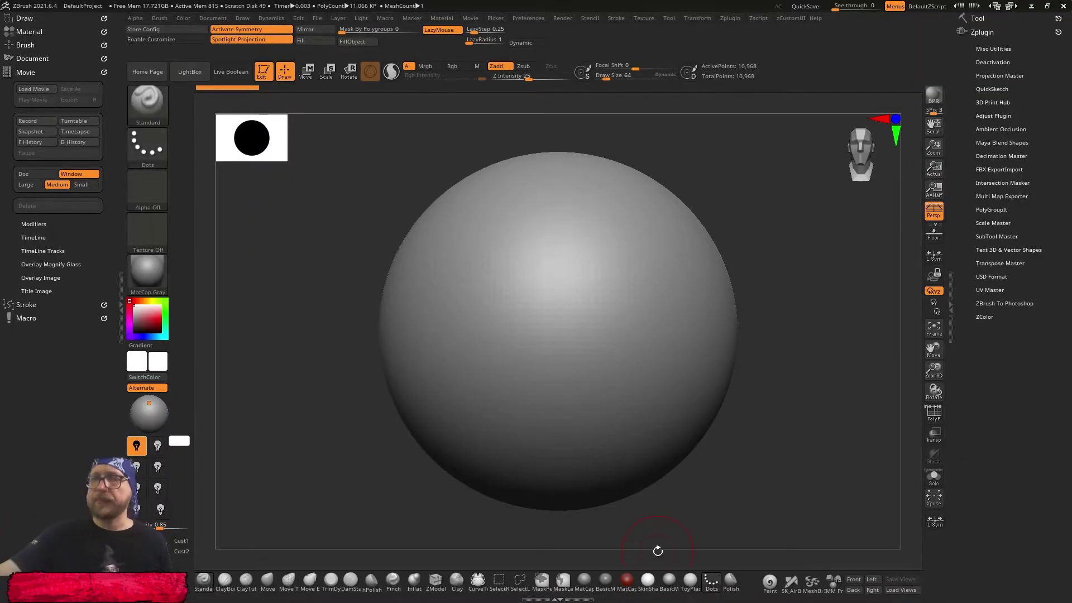
Show the Tool palette with its SubTool list and start a mesh Import.
left_click(978, 18)
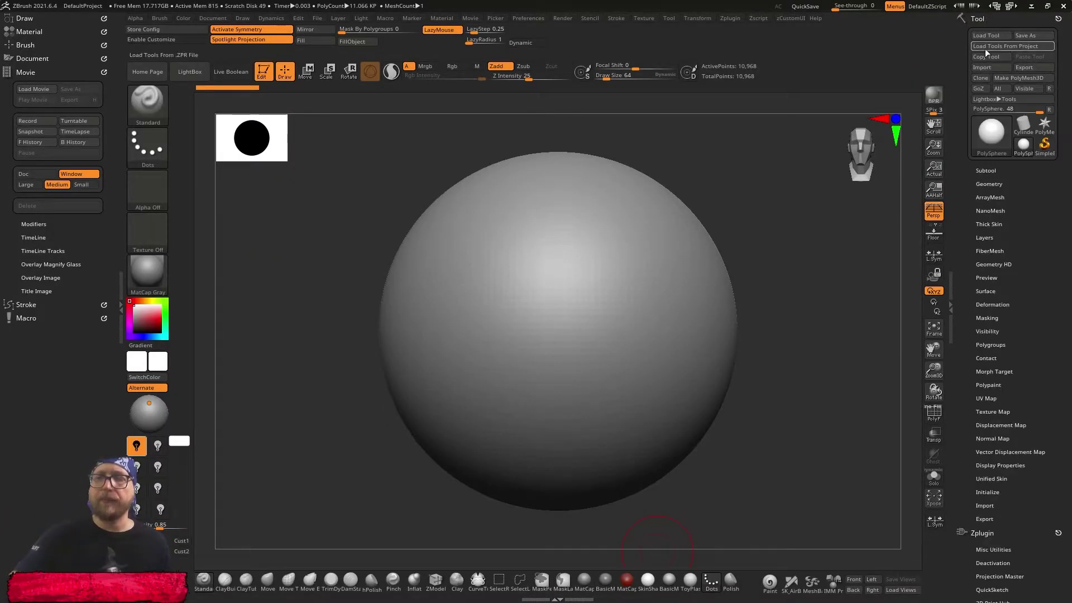
left_click(994, 170)
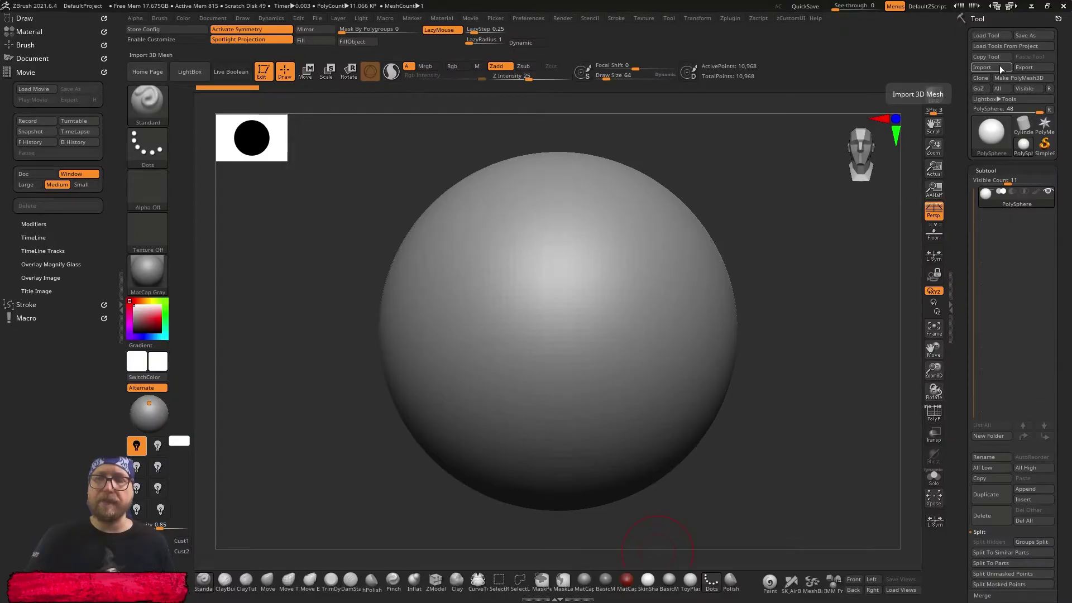
left_click(999, 67)
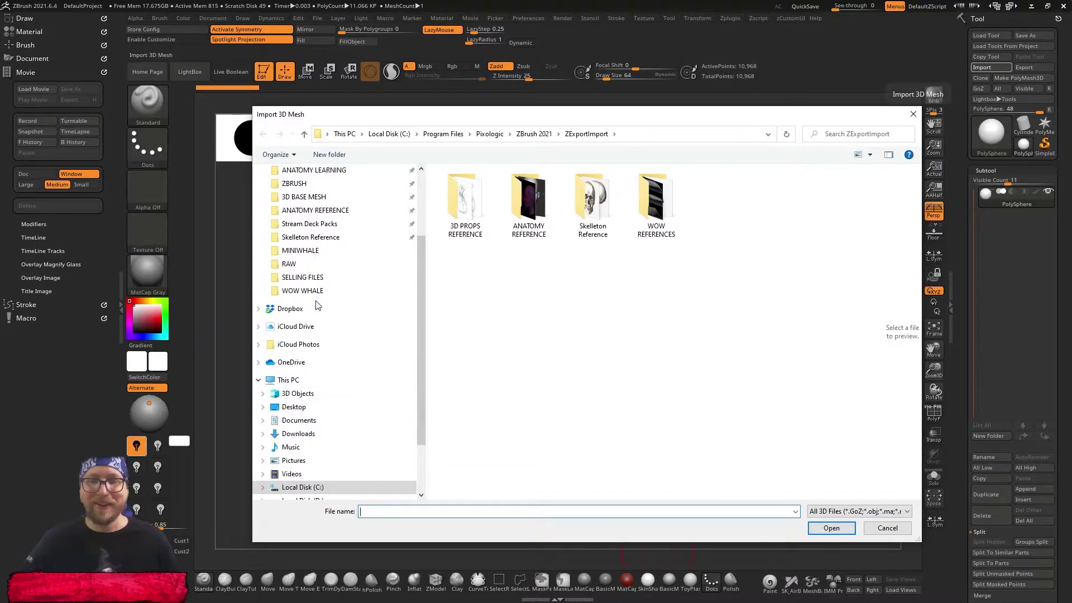
Browse to G:\THINKY DOWNLOADS\Fantasy+Throne\files and open FantasyThrone.stl, keeping all 3D file types.
scroll(323, 338, "down", 2)
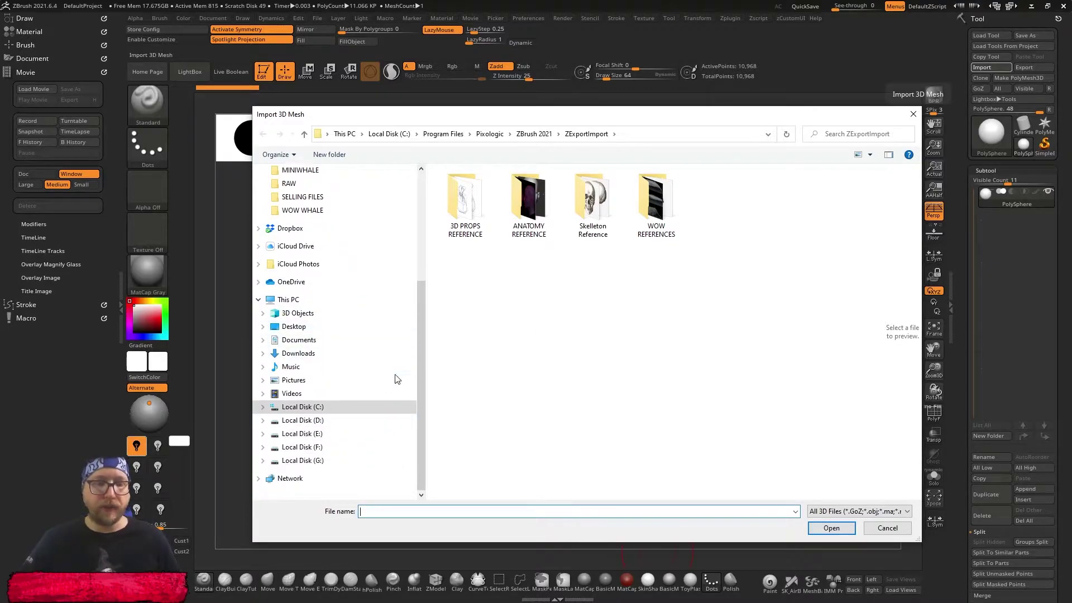
left_click(334, 460)
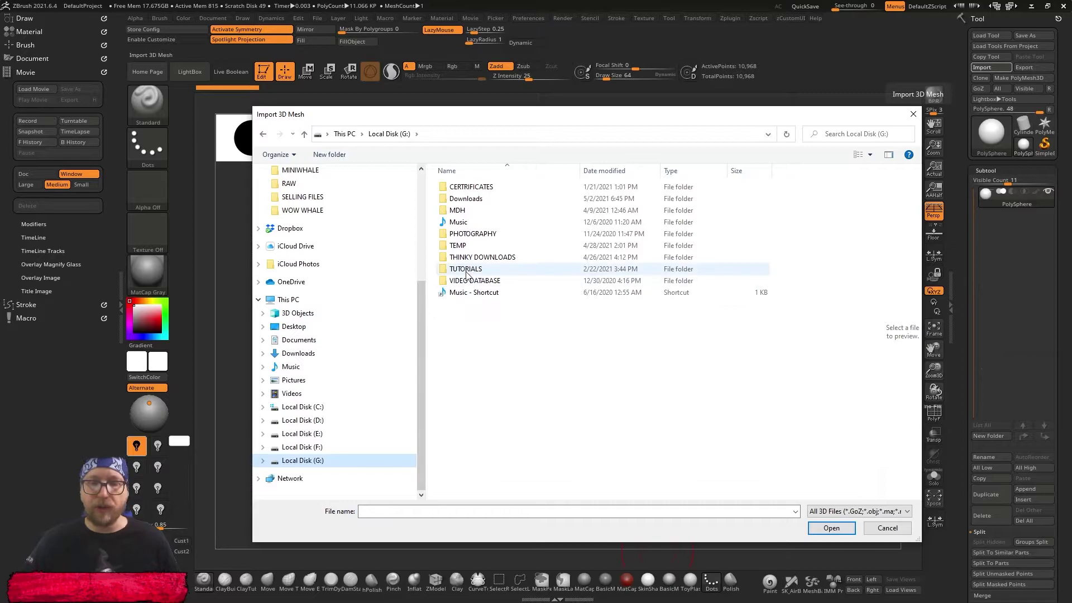
double_click(477, 258)
double_click(482, 189)
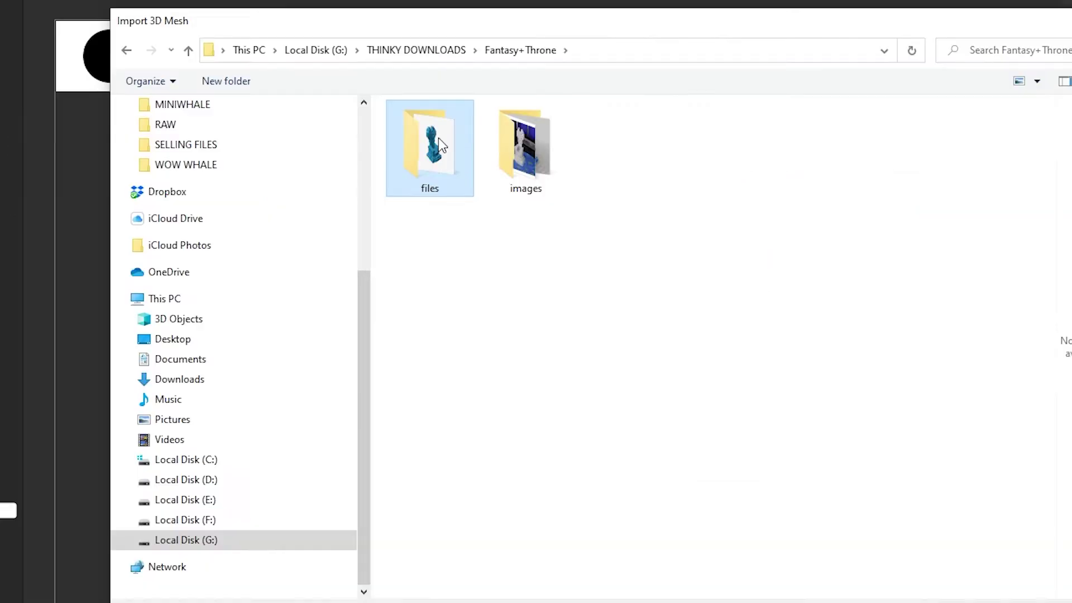
double_click(471, 193)
left_click(472, 211)
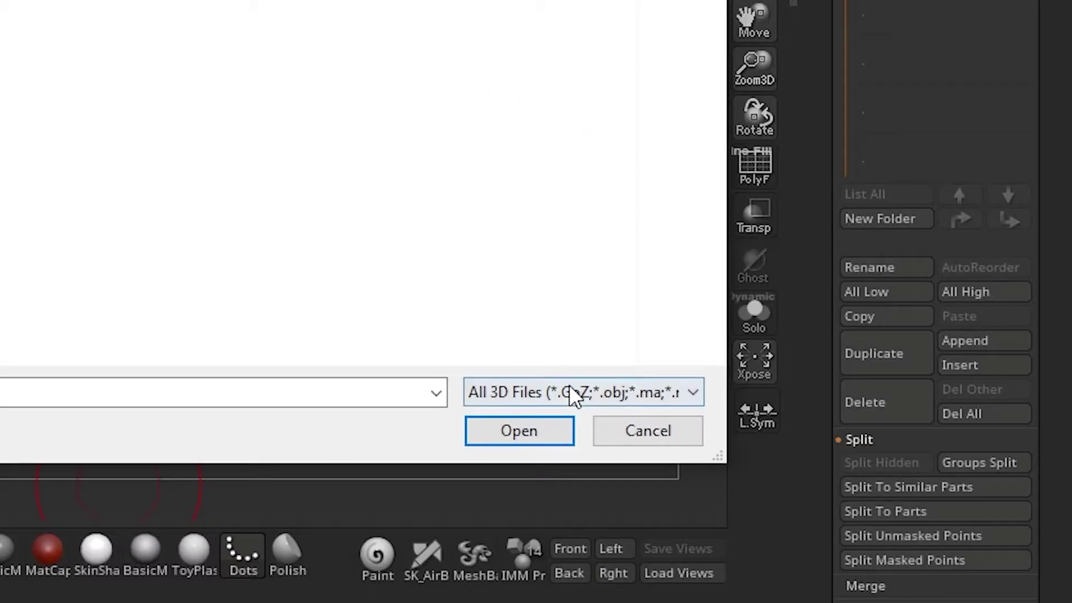
left_click(568, 394)
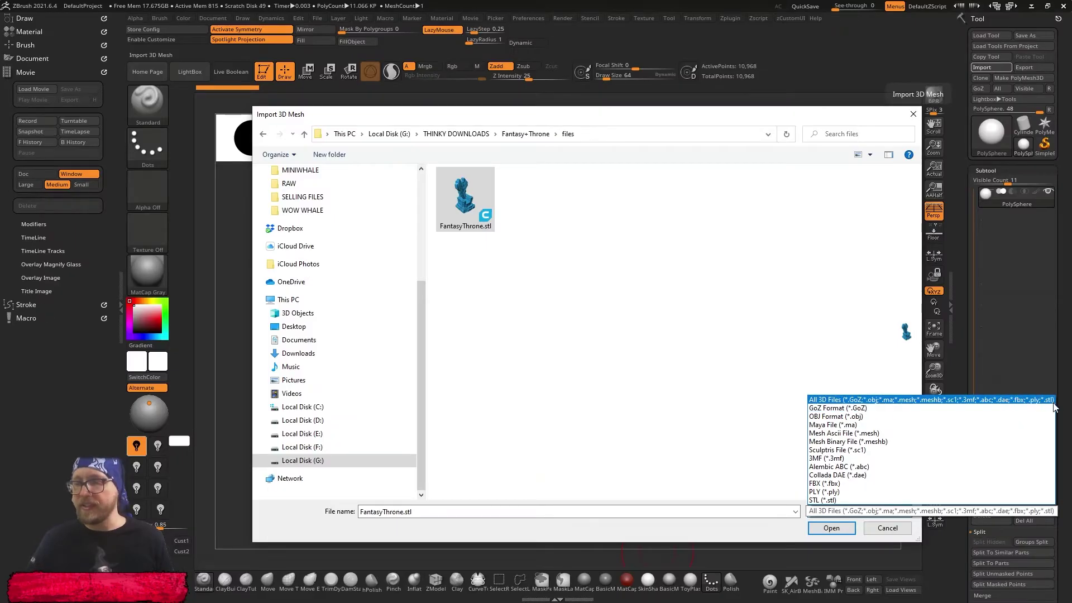
left_click(659, 362)
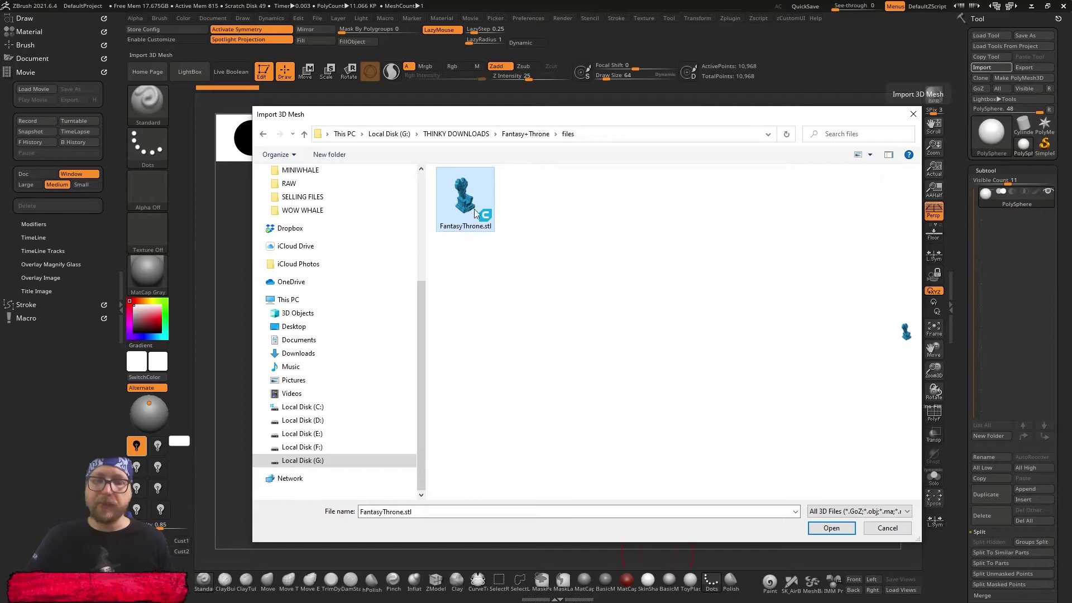
left_click(832, 527)
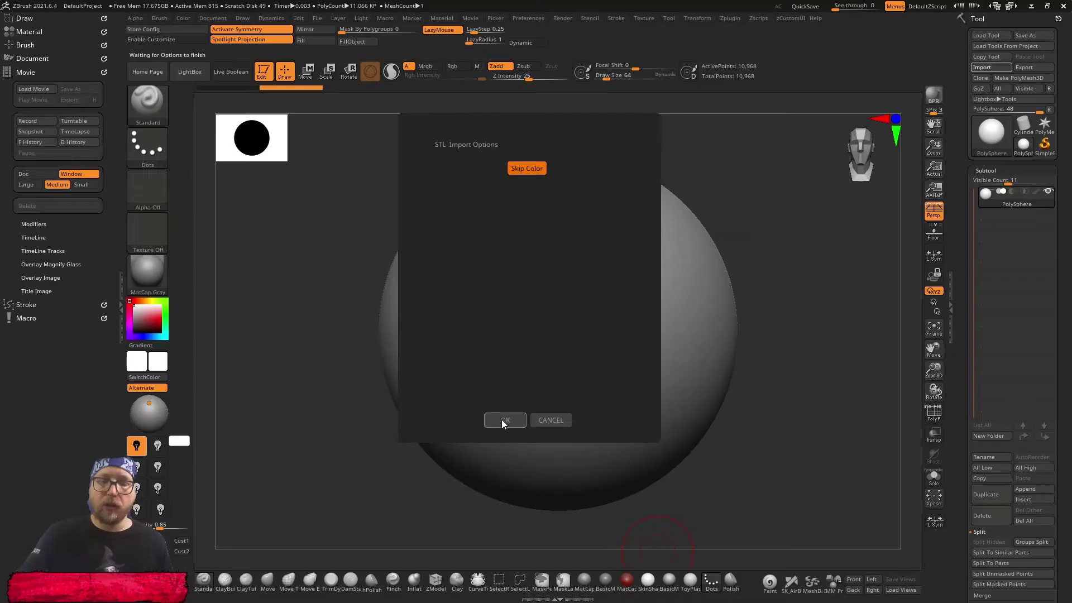
Accept the STL import options to load the 48,142-point FantasyThrone tool, orbiting it and toggling PolyF.
left_click(490, 479)
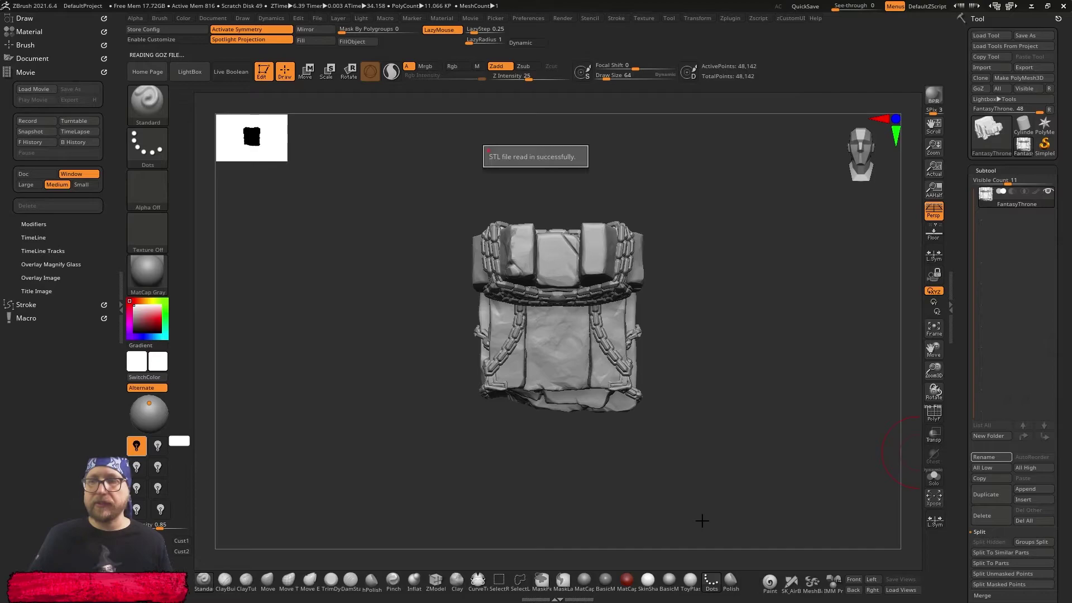
mouse_move(746, 452)
left_mouse_down()
mouse_move(758, 344)
mouse_move(741, 402)
mouse_move(757, 412)
mouse_move(740, 445)
mouse_move(787, 440)
mouse_move(752, 454)
mouse_move(751, 470)
left_mouse_up()
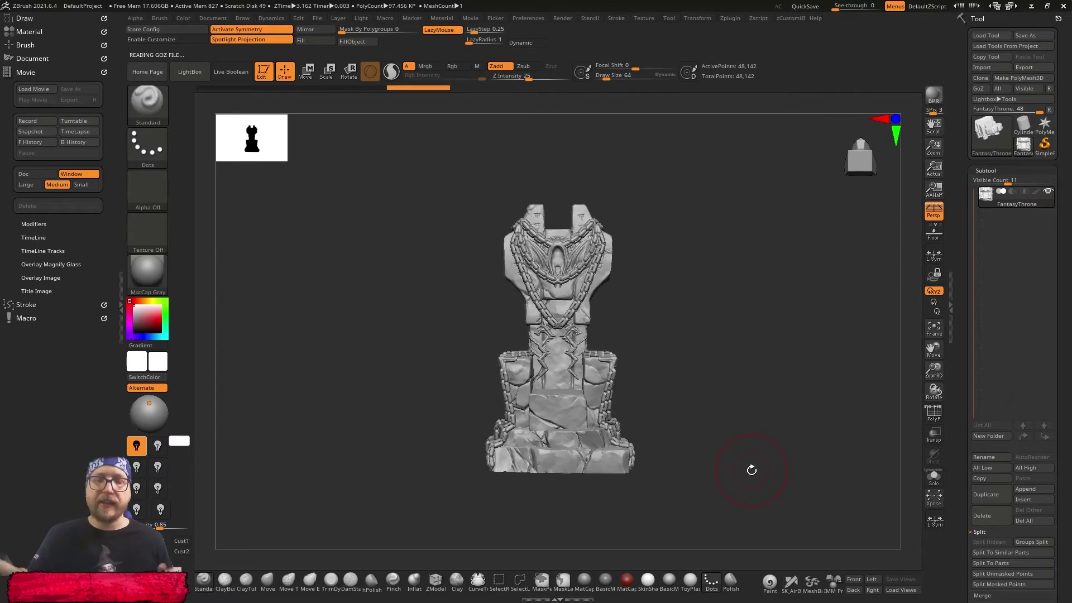
key("shift+f")
key("shift+f")
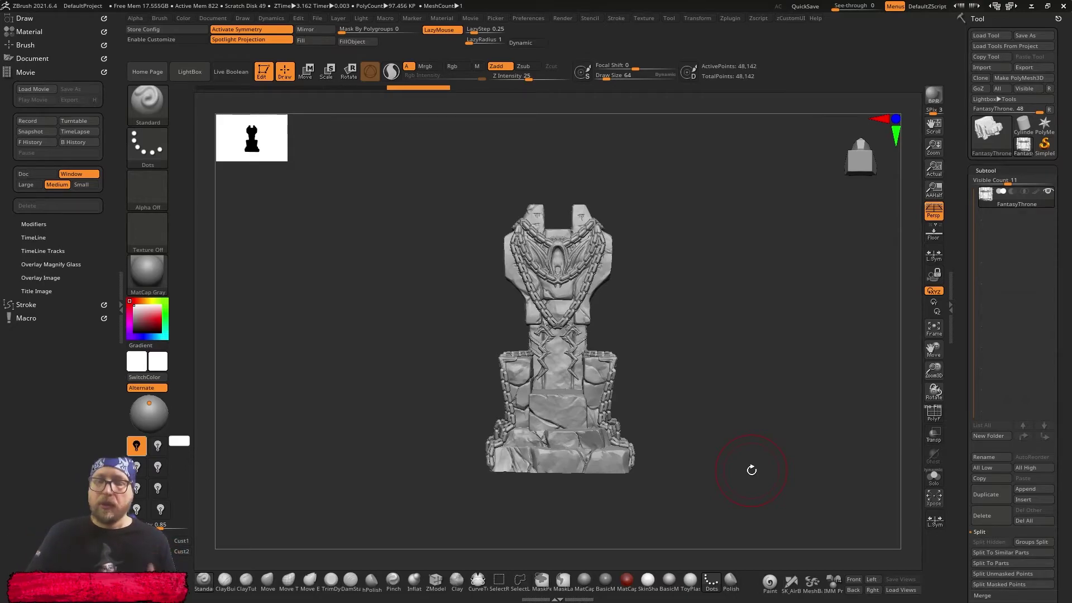
left_click_drag(749, 469, 608, 438)
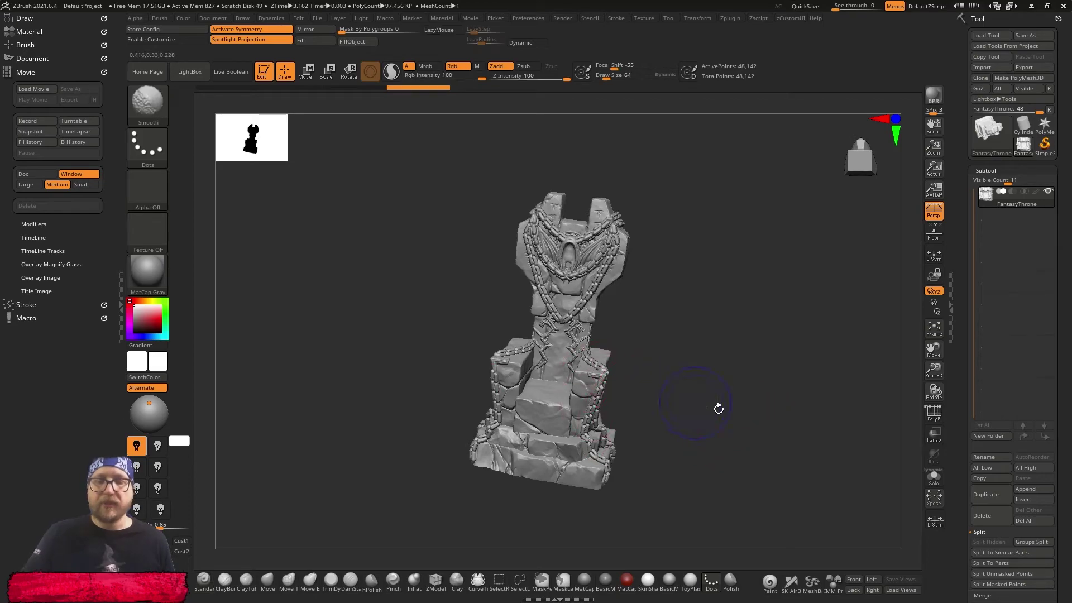
left_click_drag(718, 407, 679, 467, "shift")
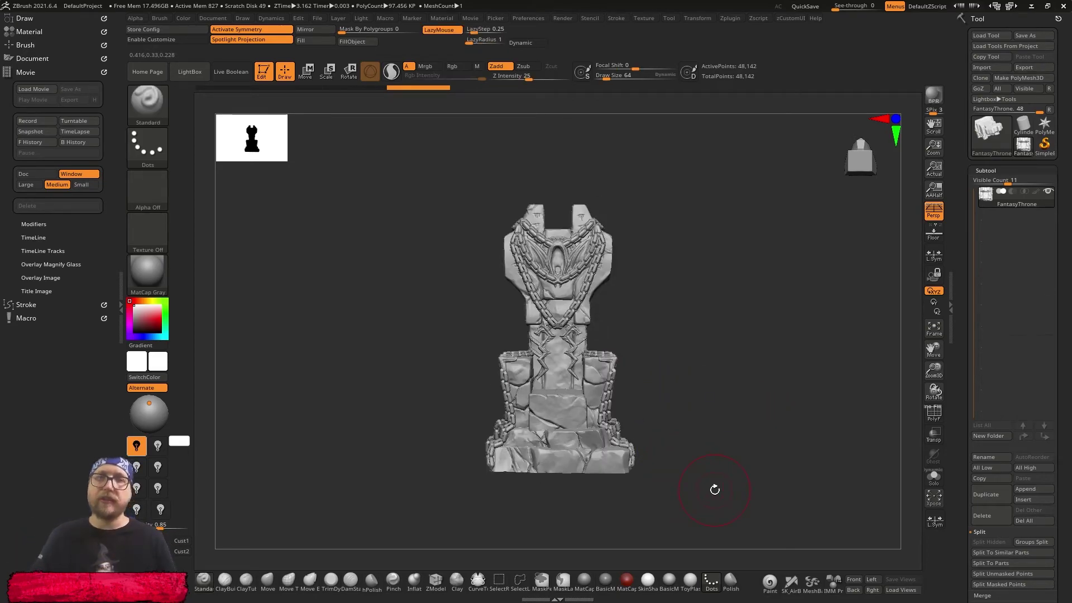